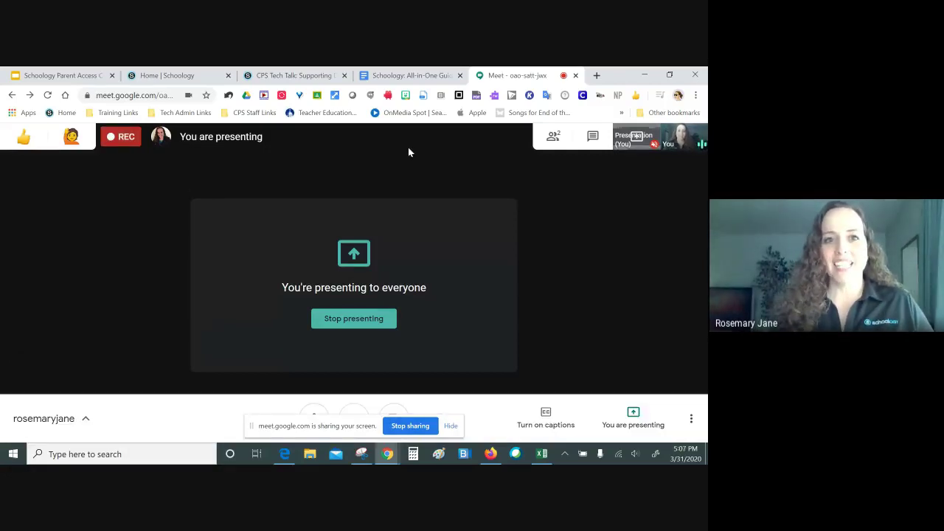
Open the Woodford Paideia Academy practice course from the Schoology course list and go to its Members page.
{"action": "left_click", "coordinate": [182, 75]}
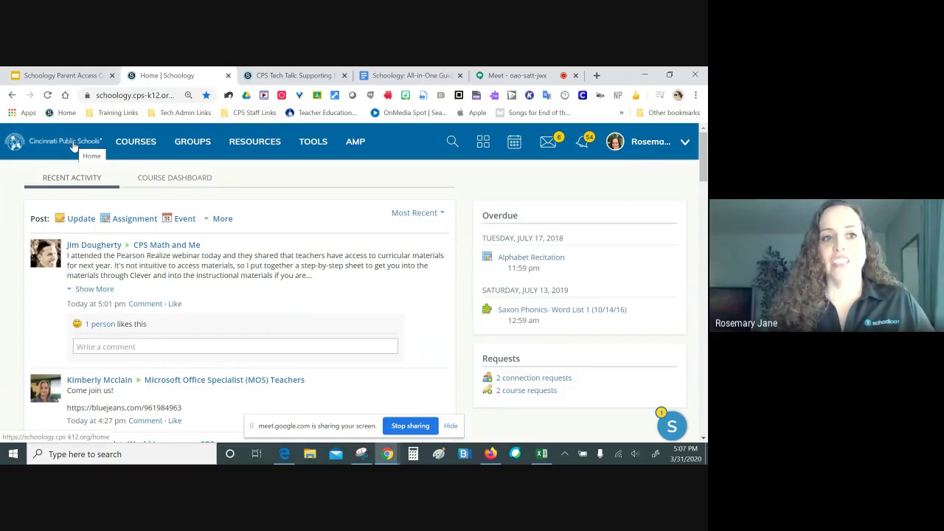
{"action": "left_click", "coordinate": [126, 150]}
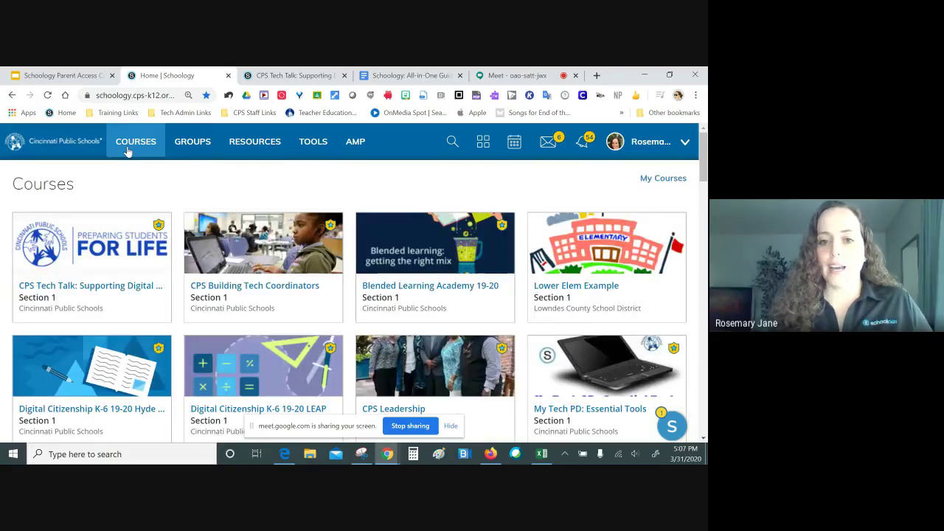
{"action": "scroll", "coordinate": [435, 338], "scroll_direction": "down", "scroll_amount": 2}
{"action": "left_click", "coordinate": [435, 339]}
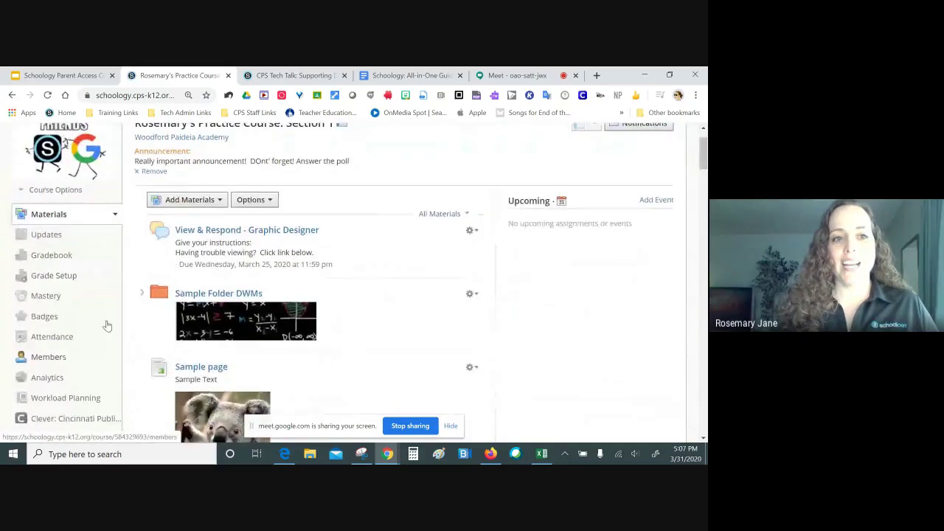
{"action": "scroll", "coordinate": [107, 325], "scroll_direction": "down", "scroll_amount": 1}
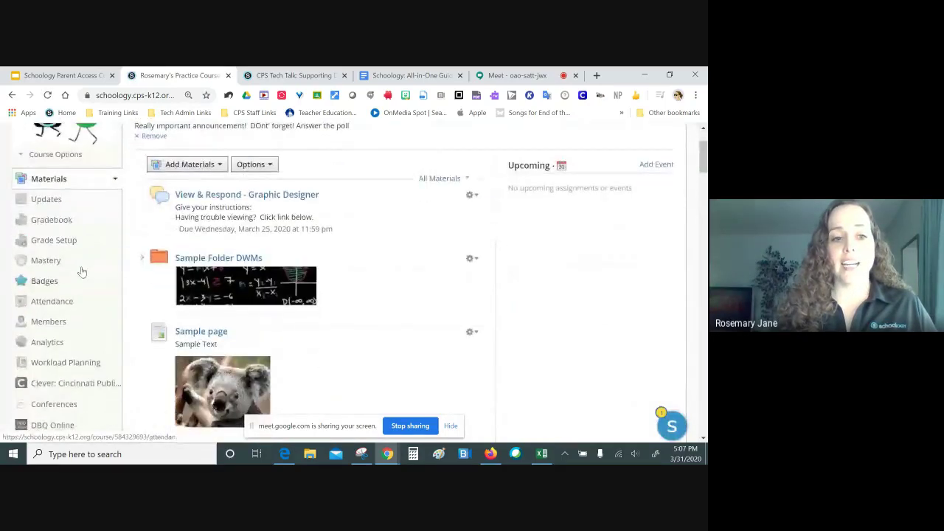
{"action": "left_click", "coordinate": [44, 326]}
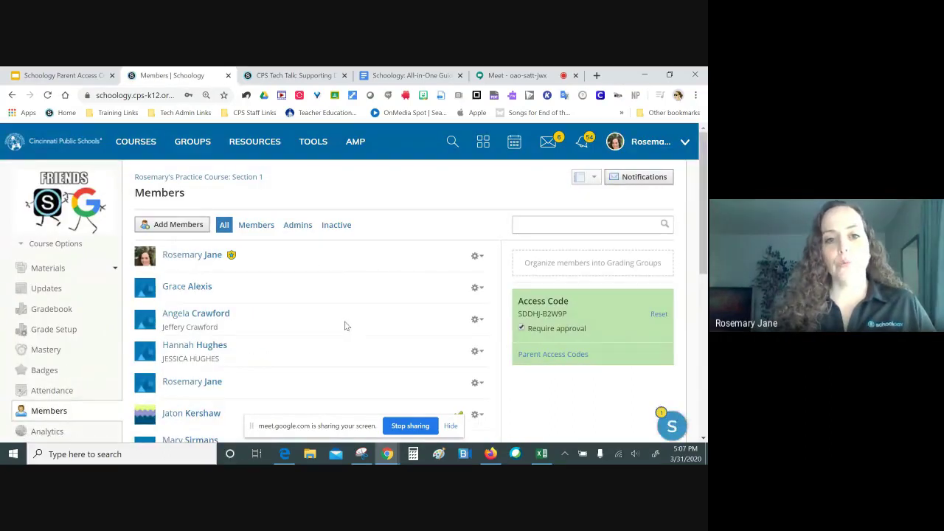
Highlight the course access code on the Members page and download the Parent Access Codes file for the students.
{"action": "scroll", "coordinate": [345, 325], "scroll_direction": "down", "scroll_amount": 1}
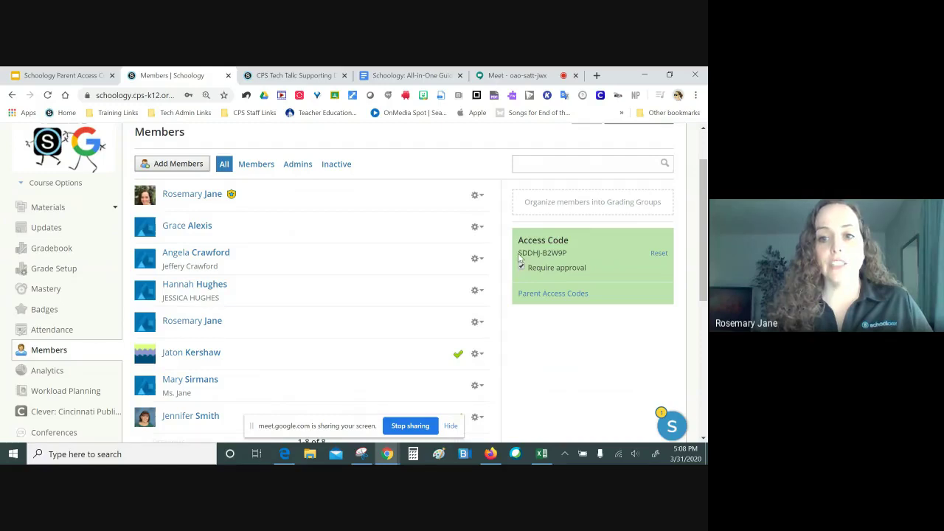
{"action": "left_click_drag", "start_coordinate": [517, 253], "coordinate": [579, 256]}
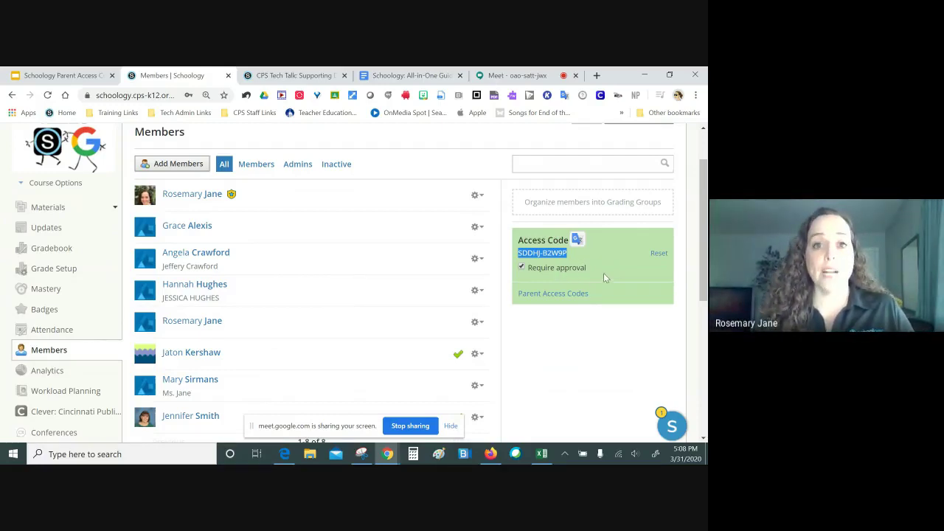
{"action": "left_click", "coordinate": [554, 294]}
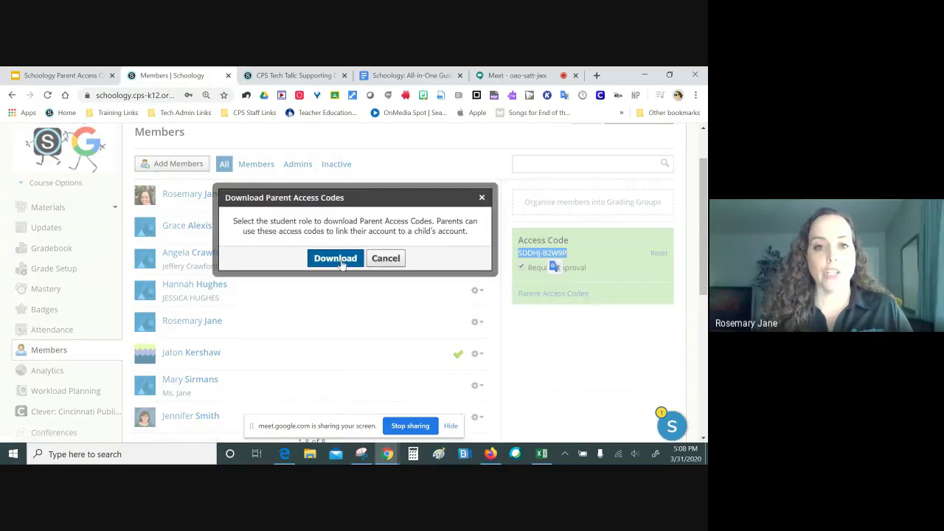
{"action": "left_click", "coordinate": [330, 257]}
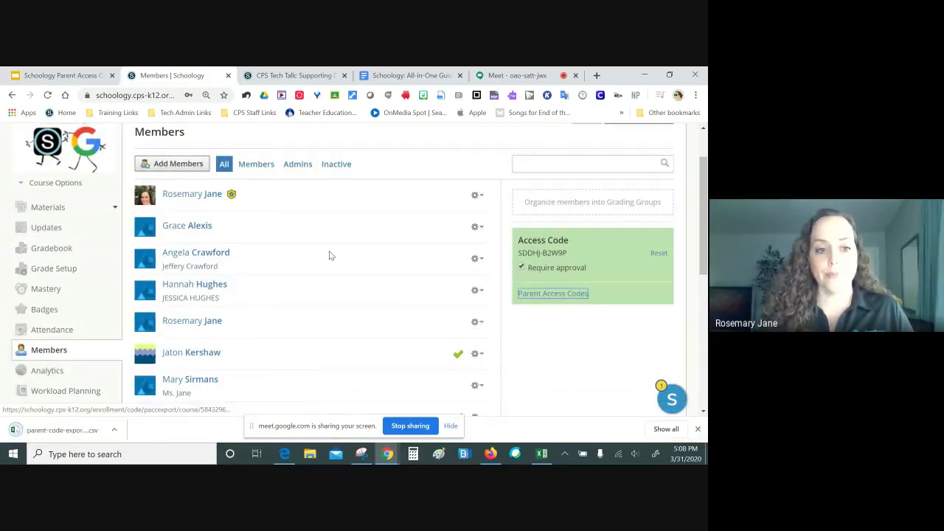
Open the downloaded parent-code-export file in Excel, widen the Parent Access Code column slightly and select the first student's code.
{"action": "left_click", "coordinate": [53, 431]}
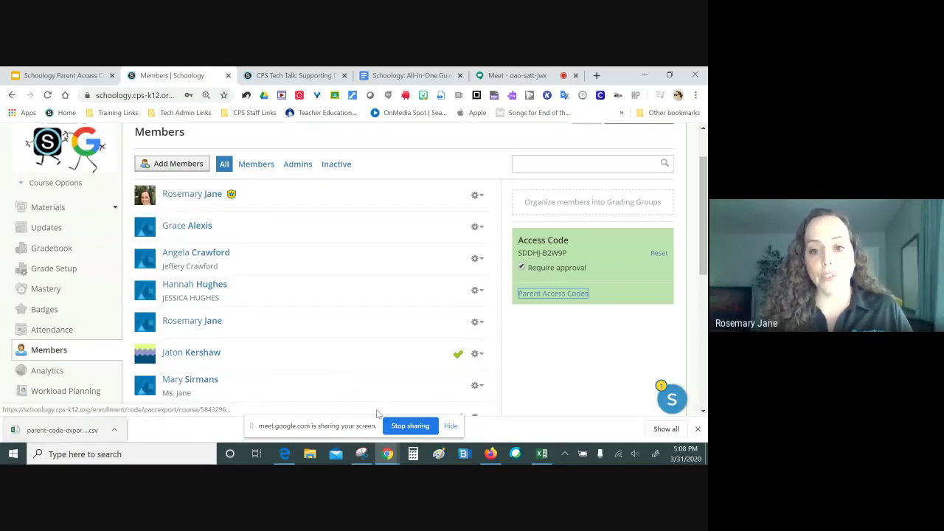
{"action": "left_click", "coordinate": [542, 453]}
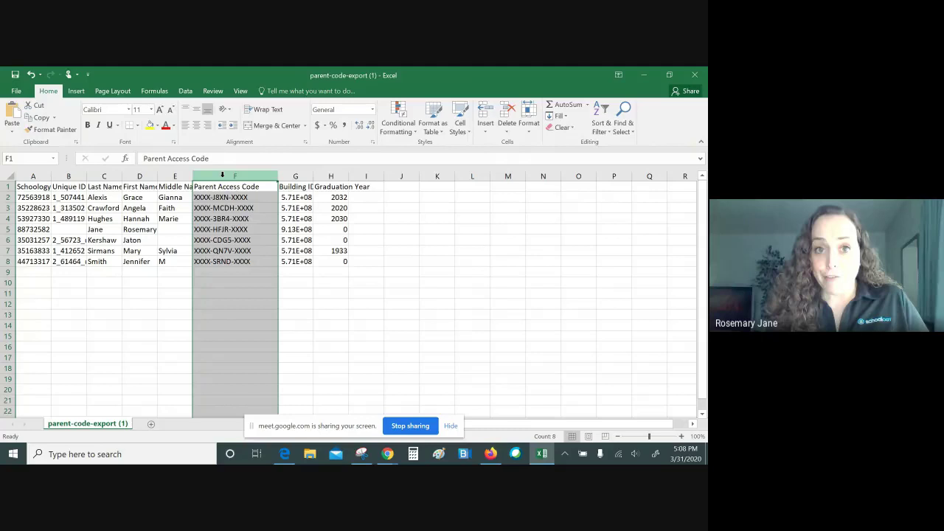
{"action": "mouse_move", "coordinate": [278, 176]}
{"action": "left_mouse_down"}
{"action": "mouse_move", "coordinate": [238, 178]}
{"action": "mouse_move", "coordinate": [278, 177]}
{"action": "left_mouse_up"}
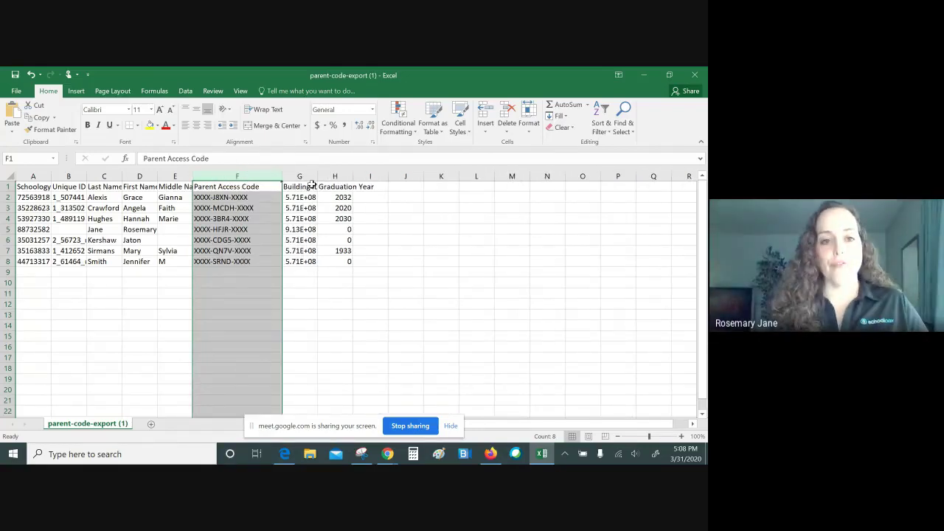
{"action": "left_click", "coordinate": [230, 196]}
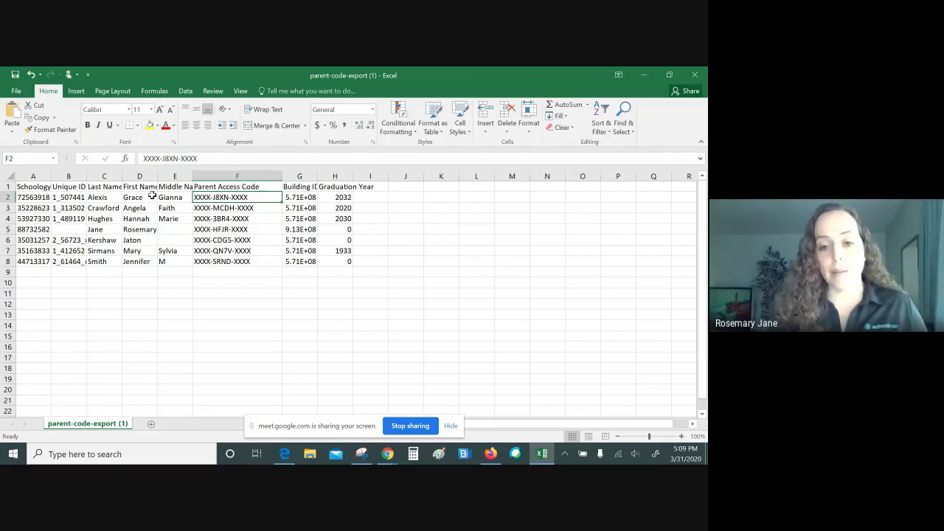
Switch to Microsoft Edge, go to schoology.com and open the parent sign-up form that asks for an access code.
{"action": "left_click", "coordinate": [286, 454]}
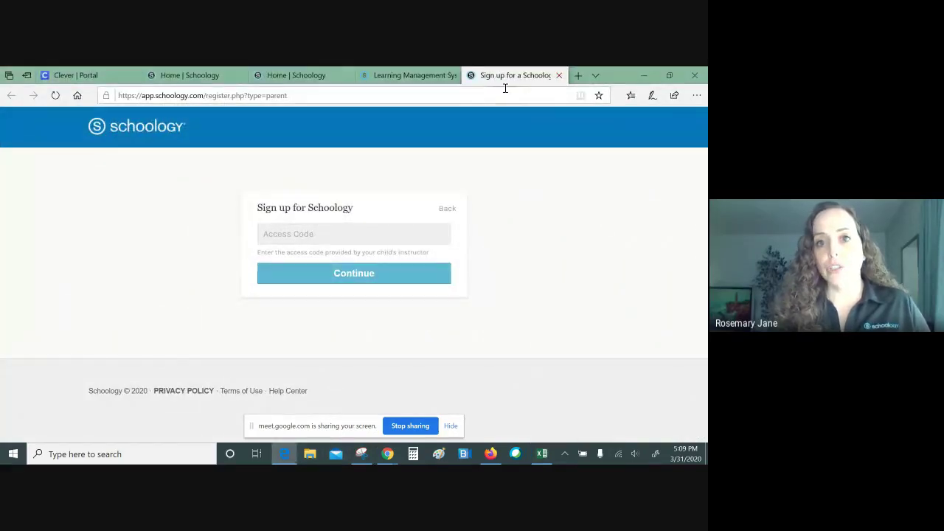
{"action": "left_click", "coordinate": [500, 90]}
{"action": "type", "text": "schoology.com/"}
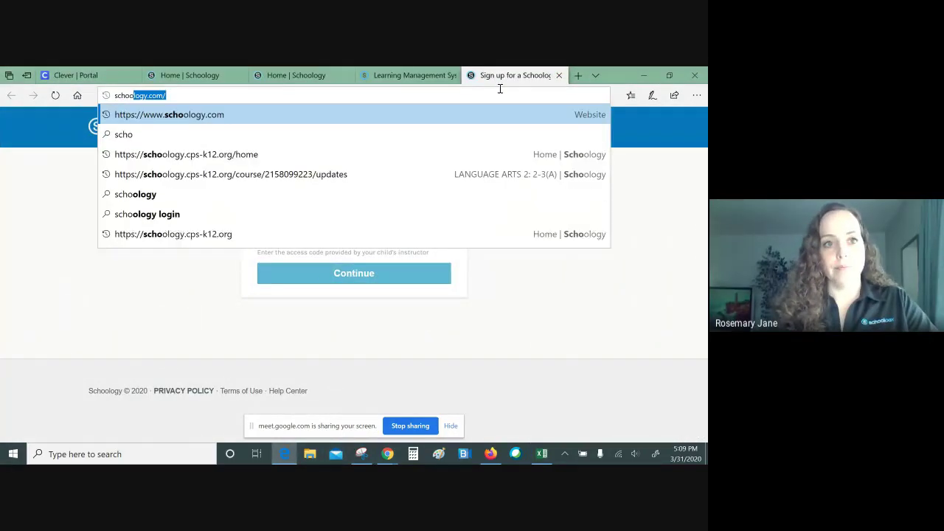
{"action": "key", "text": "Return"}
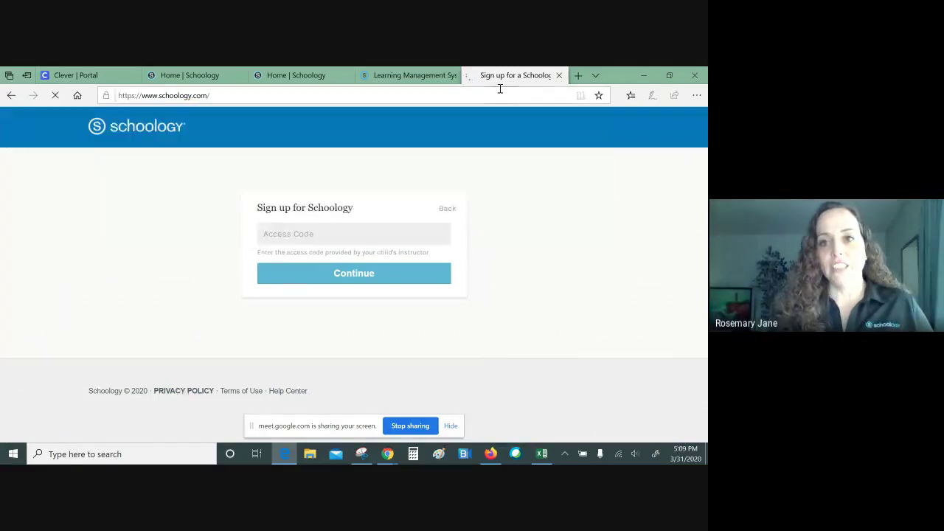
{"action": "mouse_move", "coordinate": [565, 126]}
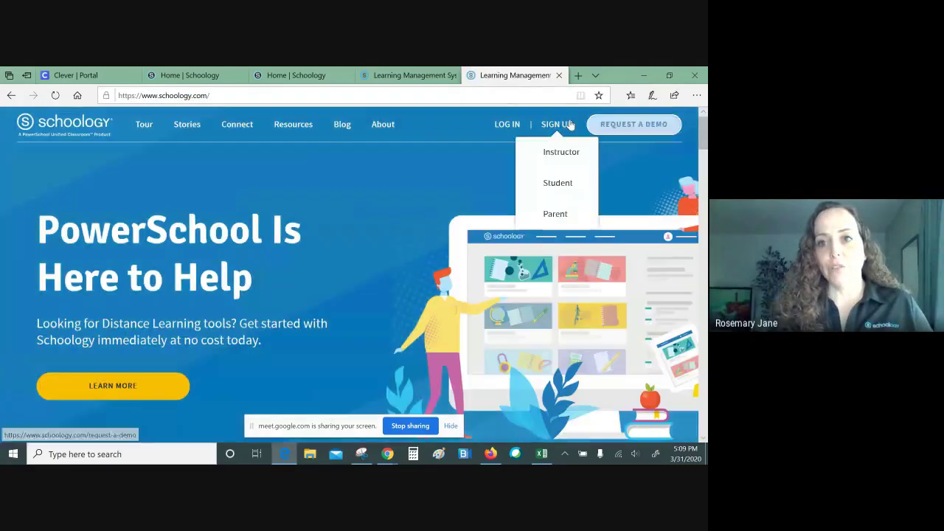
{"action": "left_click", "coordinate": [555, 213]}
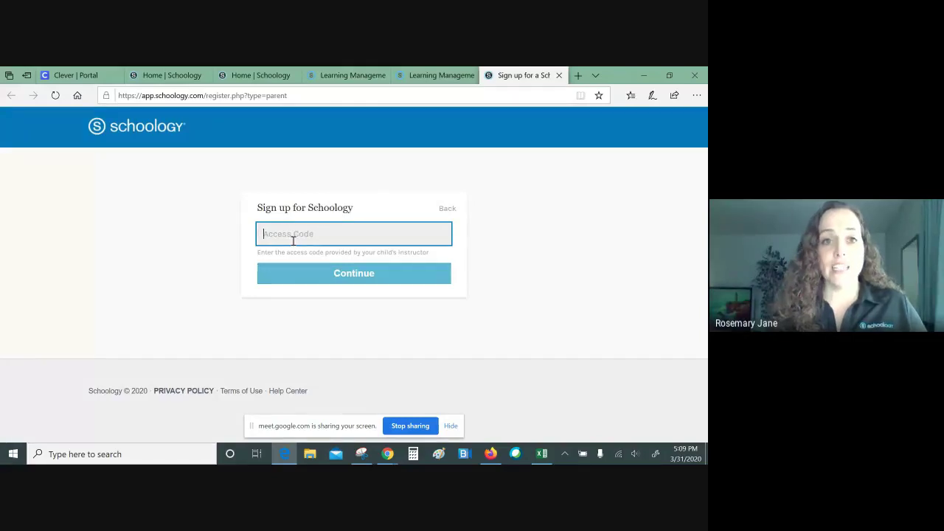
Glance at the Schoology home page in Edge, return to the sign-up form, and minimize Edge and Excel to get back to Chrome.
{"action": "left_click", "coordinate": [169, 76]}
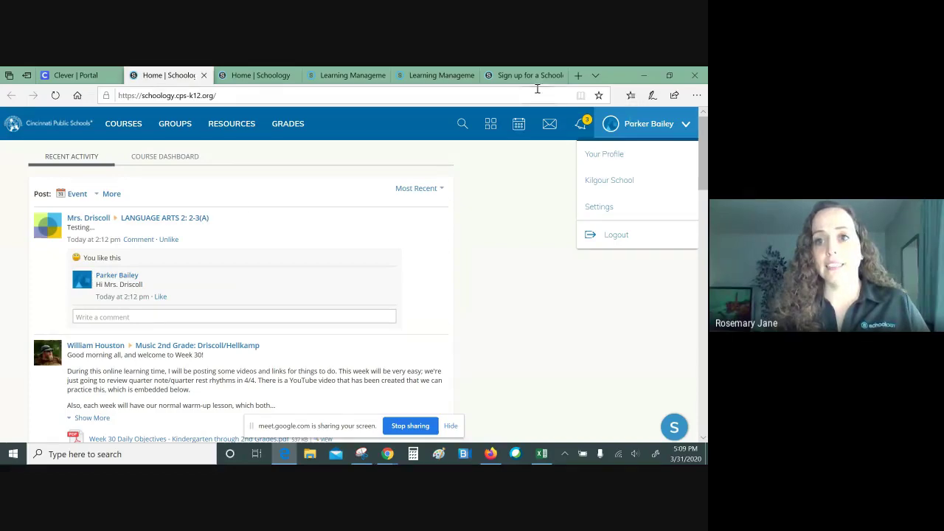
{"action": "left_click", "coordinate": [529, 75]}
{"action": "left_click", "coordinate": [644, 75]}
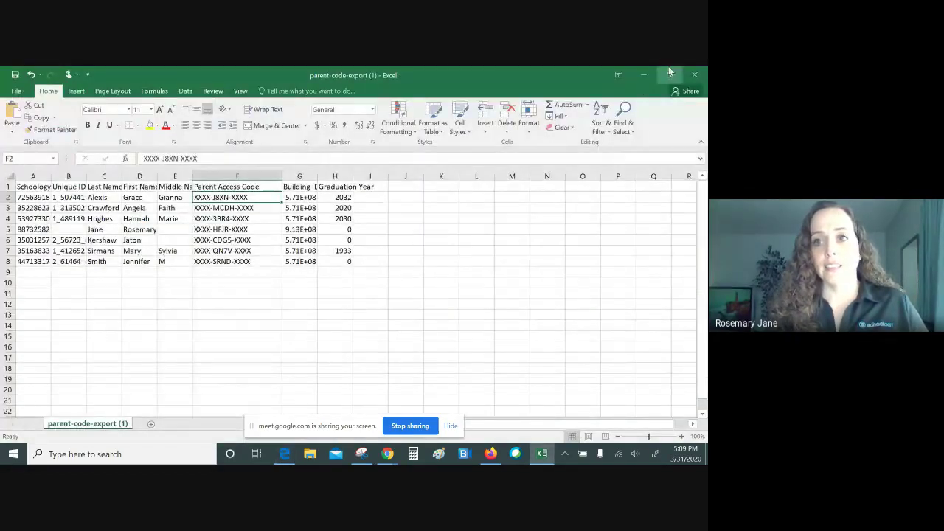
{"action": "left_click", "coordinate": [646, 74]}
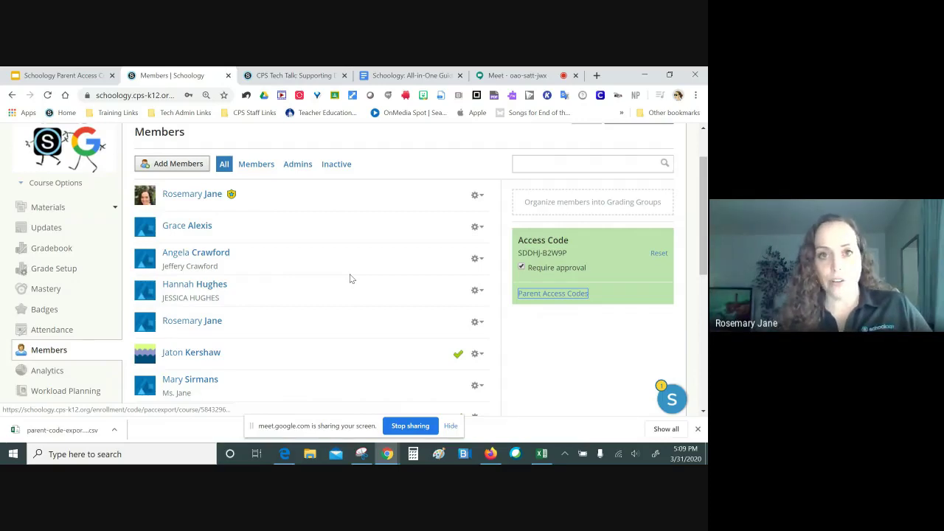
Open the virtual PD and office hours schedule from the CPS Tech Talk course announcement, view it in presentation mode, and exit the slideshow.
{"action": "left_click", "coordinate": [301, 77]}
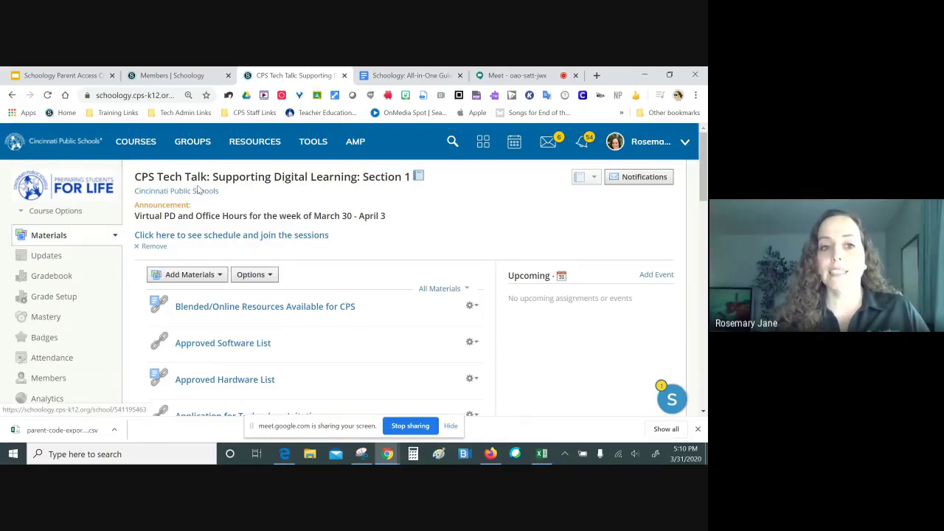
{"action": "left_click", "coordinate": [243, 235]}
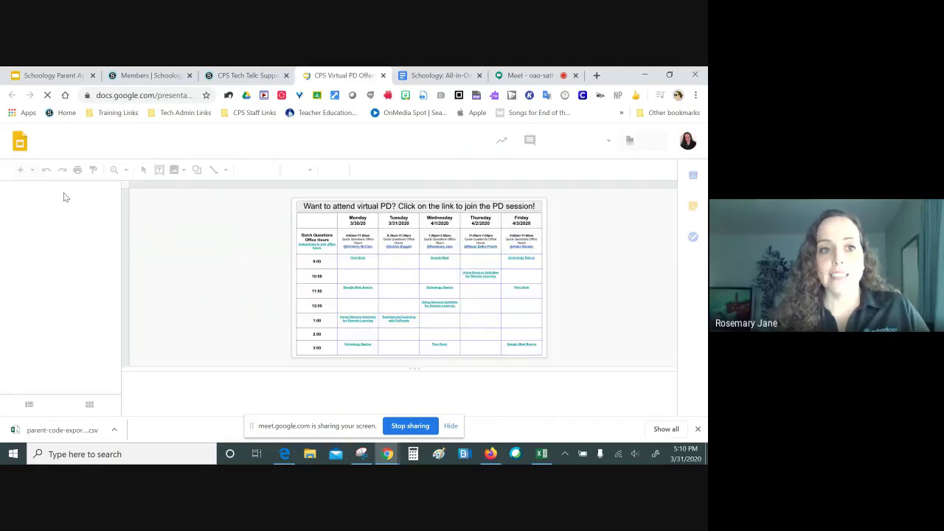
{"action": "left_click", "coordinate": [89, 150]}
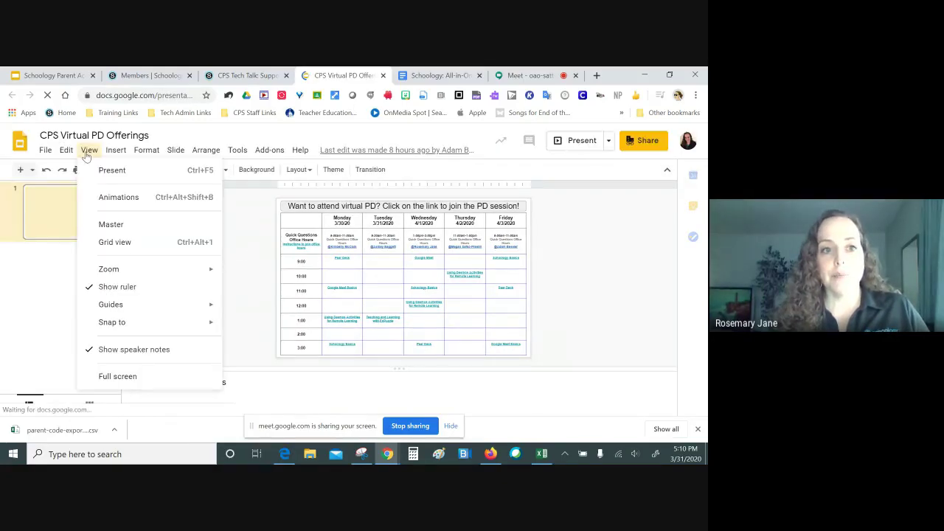
{"action": "left_click", "coordinate": [99, 169]}
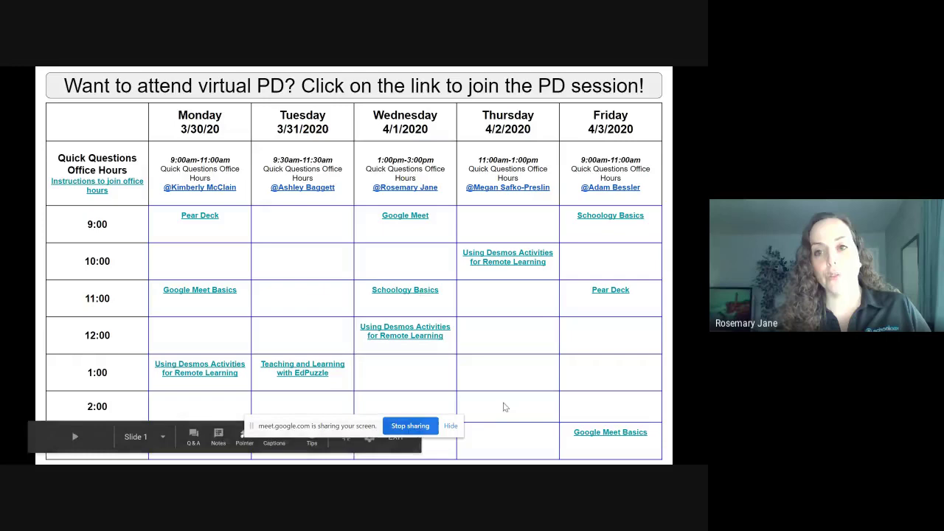
{"action": "key", "text": "Escape"}
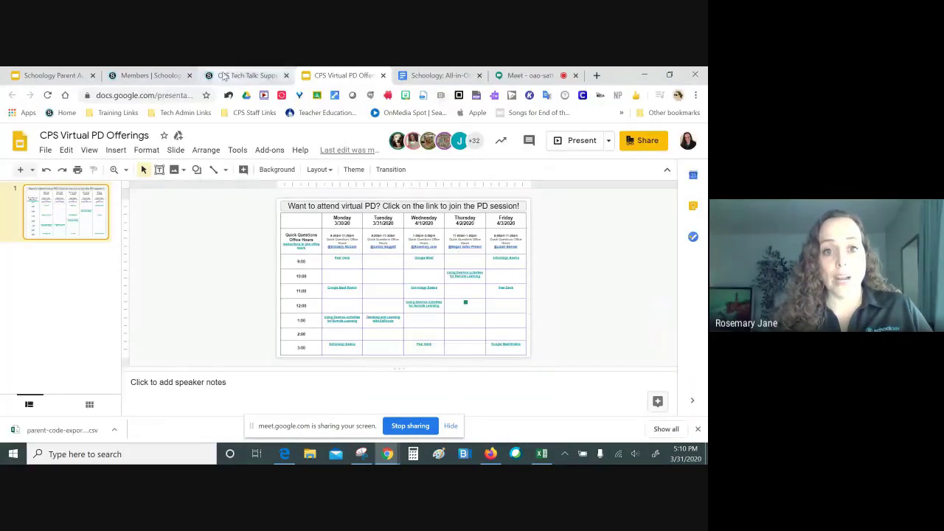
Return to the CPS Tech Talk: Supporting Digital Learning course and open its Schoology Resources folder.
{"action": "left_click", "coordinate": [247, 75]}
{"action": "scroll", "coordinate": [401, 233], "scroll_direction": "down", "scroll_amount": 3}
{"action": "scroll", "coordinate": [401, 233], "scroll_direction": "down", "scroll_amount": 6}
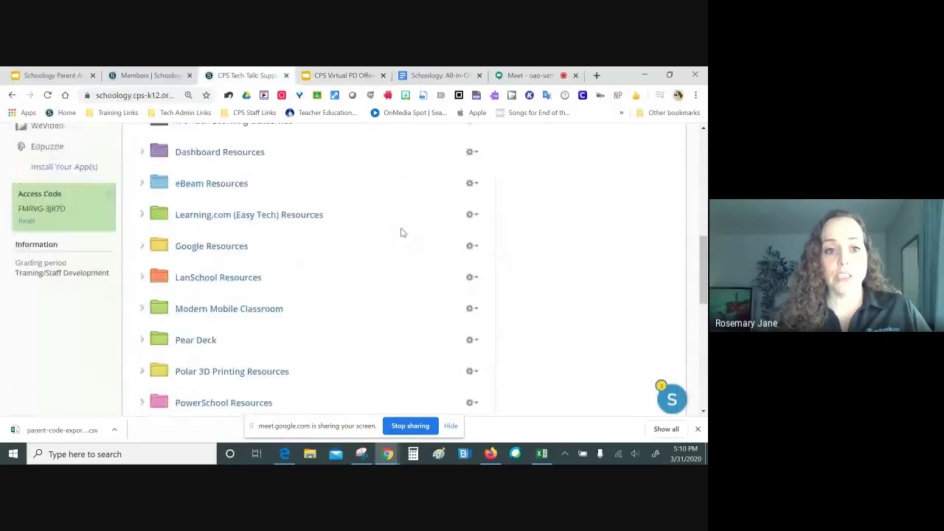
{"action": "left_click", "coordinate": [218, 248]}
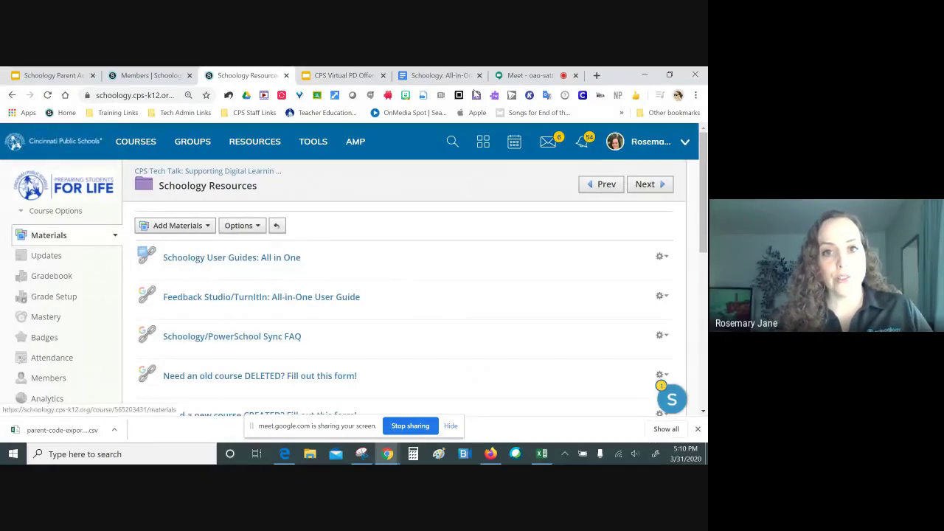
Go to the Schoology: All-in-One Guide document, undo the accidental change to its table, and look over the guide links.
{"action": "left_click", "coordinate": [435, 75]}
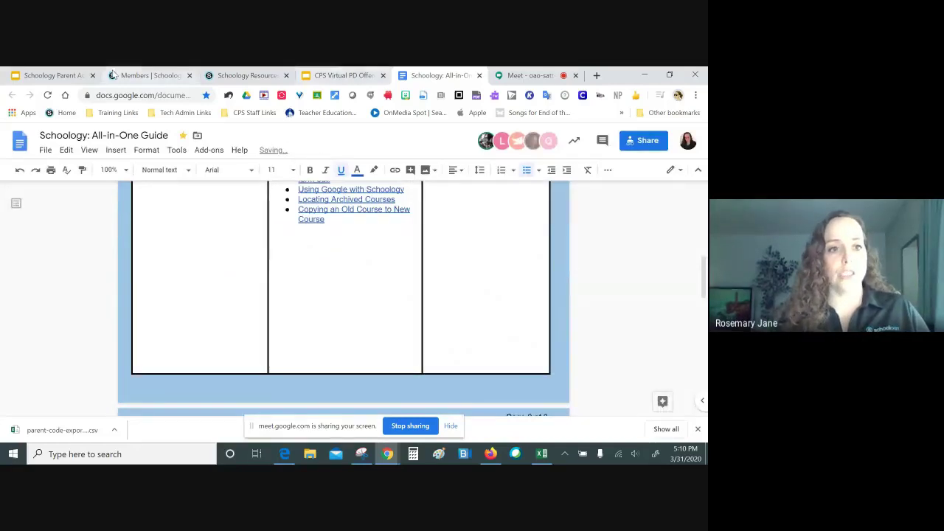
{"action": "left_click", "coordinate": [20, 170]}
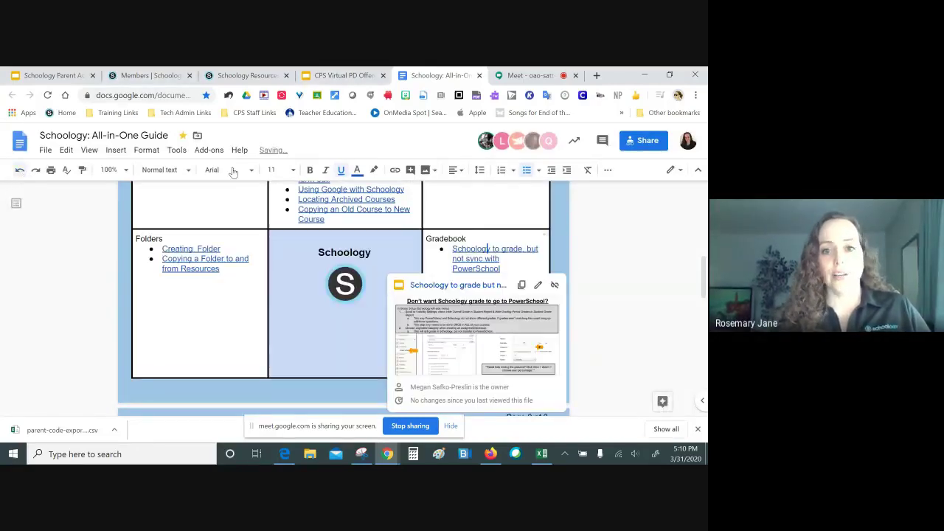
{"action": "scroll", "coordinate": [545, 187], "scroll_direction": "up", "scroll_amount": 3}
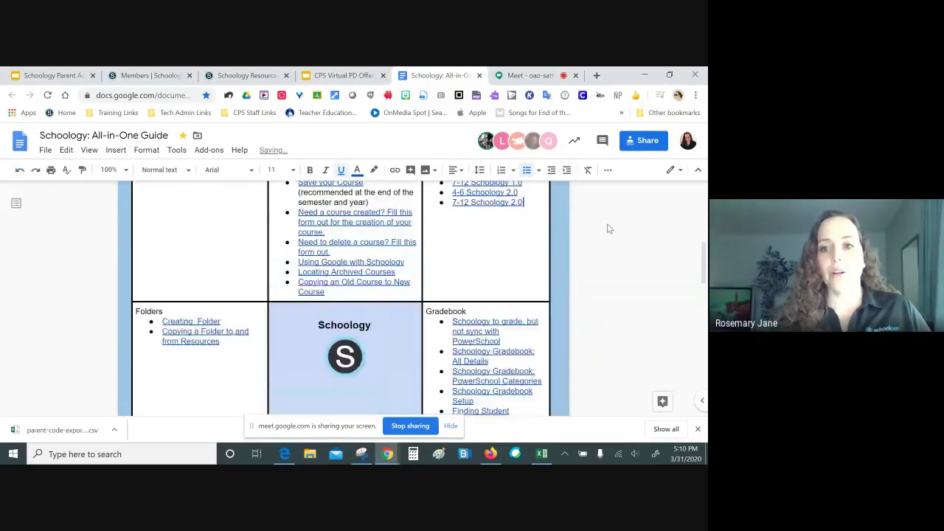
Switch to the Google Meet call and bring up the option to stop presenting.
{"action": "left_click", "coordinate": [521, 76]}
{"action": "left_click", "coordinate": [633, 392]}
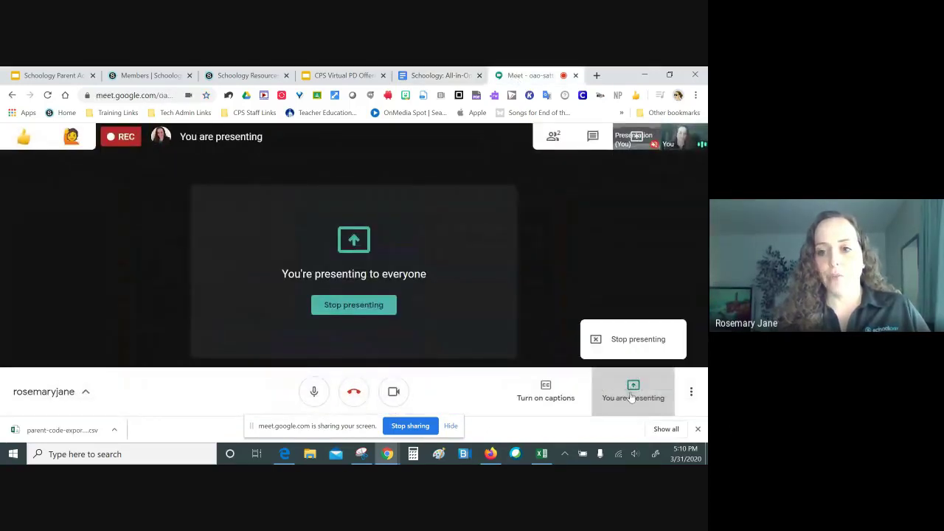